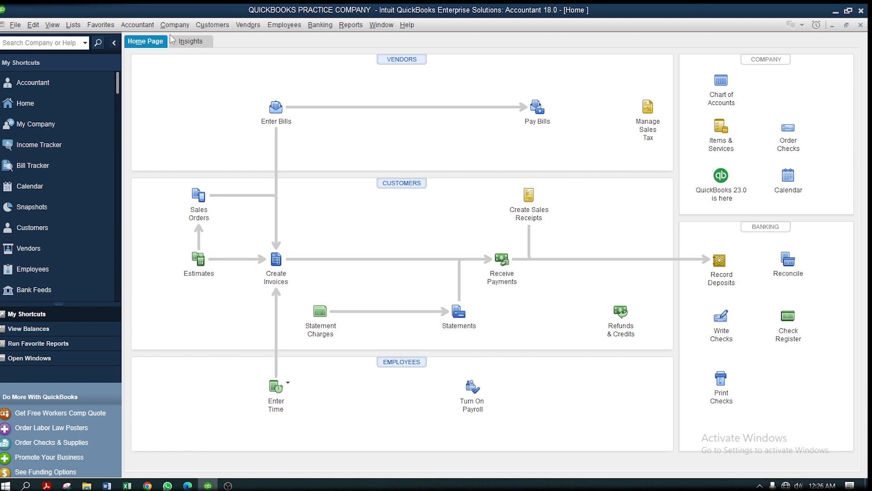
{"action": "left_click", "coordinate": [72, 24]}
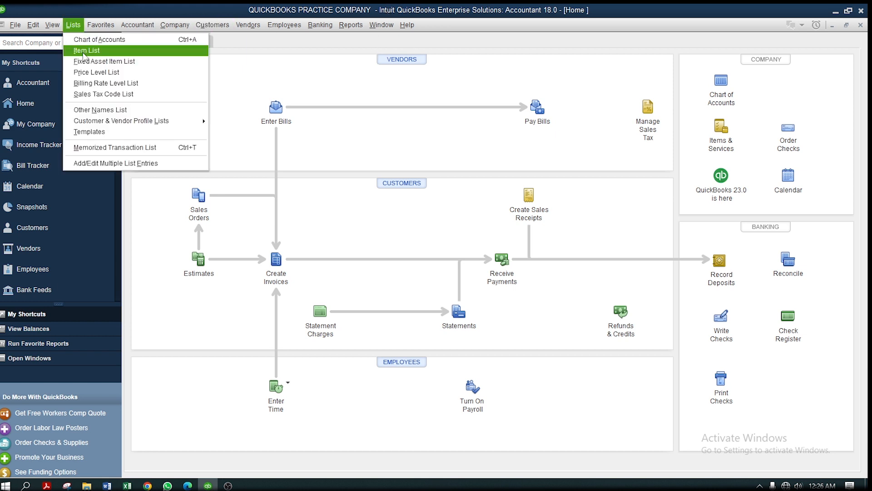
{"action": "left_click", "coordinate": [83, 50]}
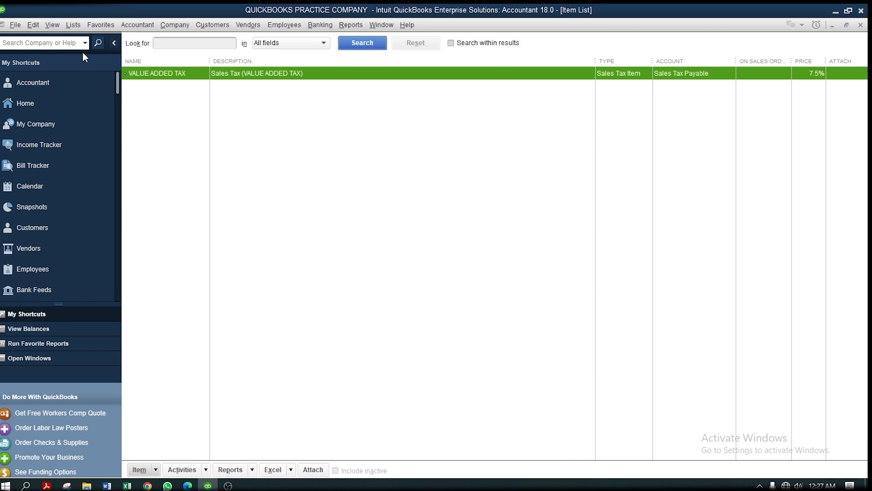
{"action": "left_click", "coordinate": [846, 25]}
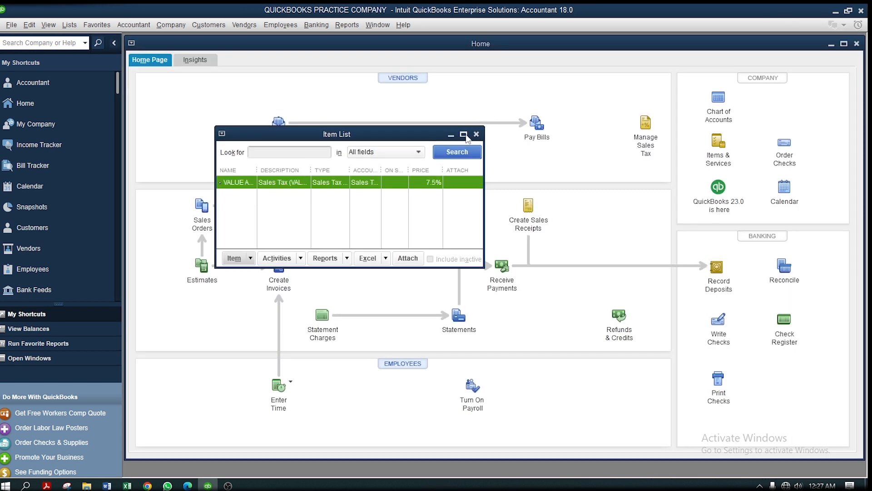
{"action": "left_click", "coordinate": [464, 135]}
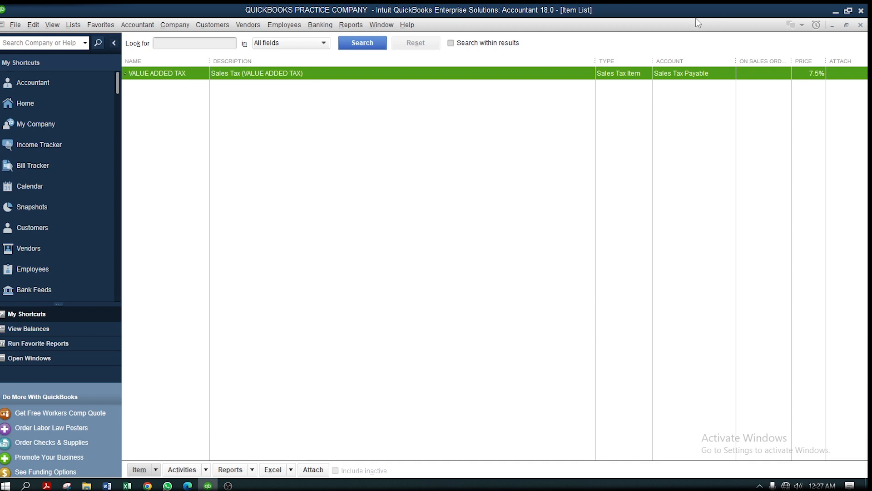
{"action": "left_click", "coordinate": [846, 25]}
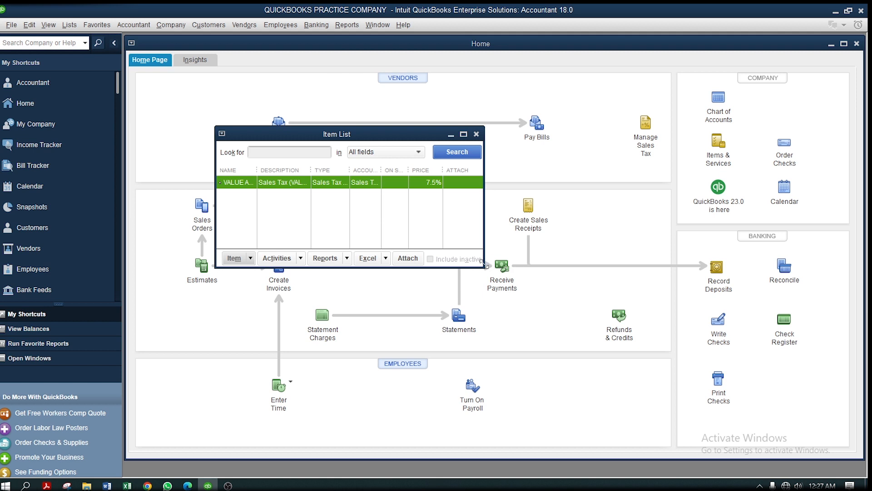
{"action": "left_click", "coordinate": [478, 132]}
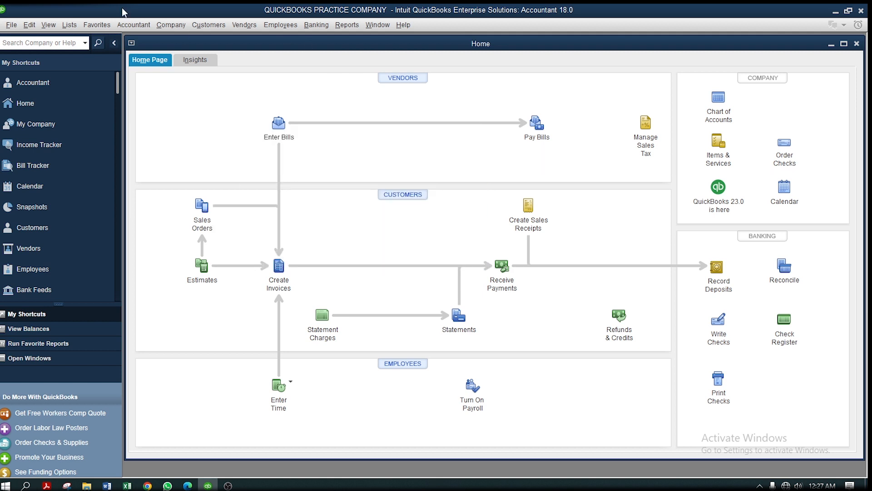
Step: Open the Item List and enlarge its window over the Home page so all columns have room
{"action": "left_click", "coordinate": [70, 25]}
{"action": "left_click", "coordinate": [77, 52]}
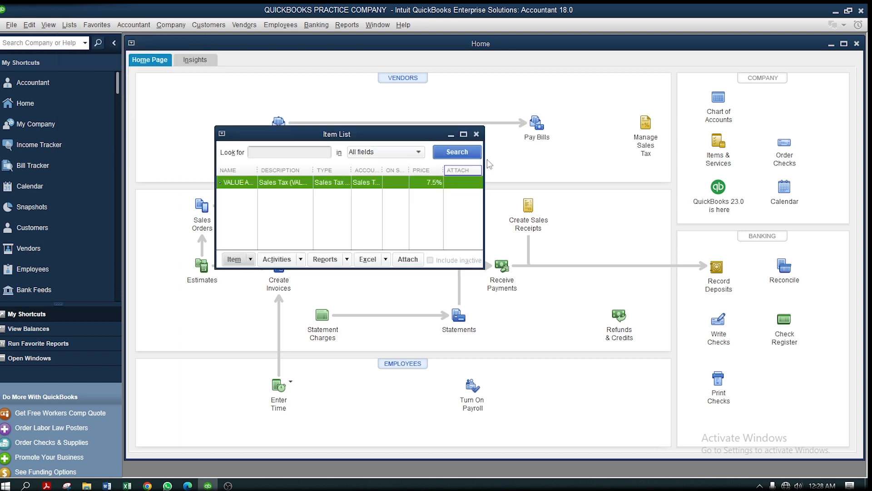
{"action": "left_click_drag", "start_coordinate": [478, 127], "coordinate": [731, 45]}
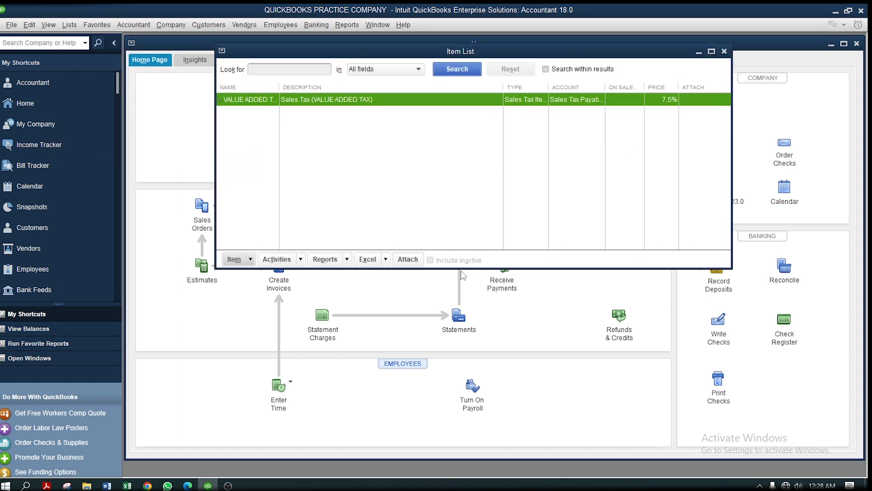
{"action": "left_click_drag", "start_coordinate": [465, 269], "coordinate": [456, 365]}
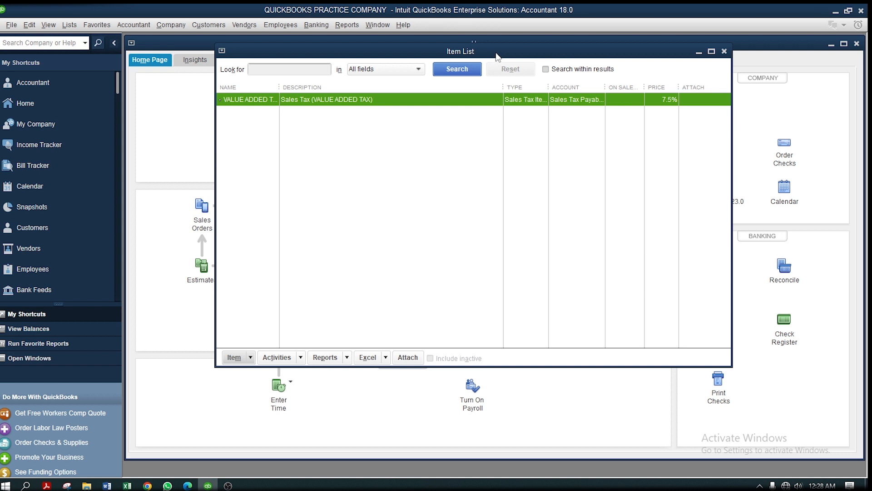
{"action": "left_click_drag", "start_coordinate": [494, 53], "coordinate": [496, 83]}
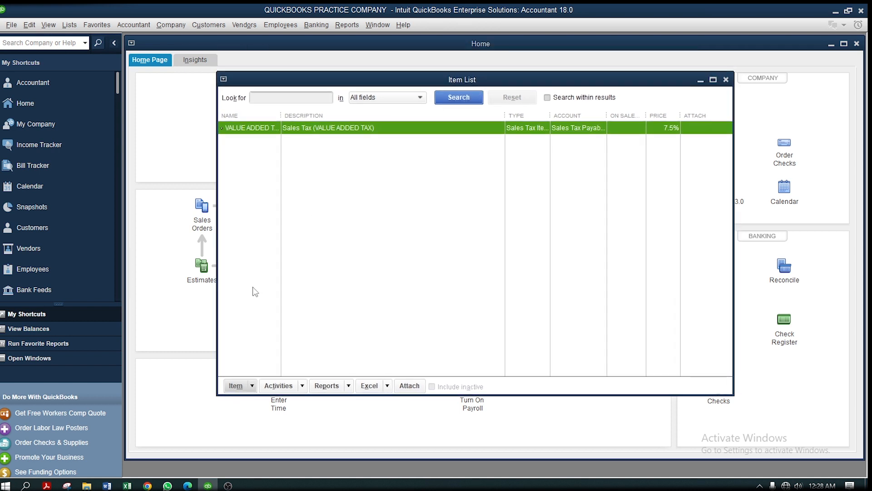
Step: Start a new item from the Item List and set its type to Non-inventory Part
{"action": "left_click", "coordinate": [245, 387]}
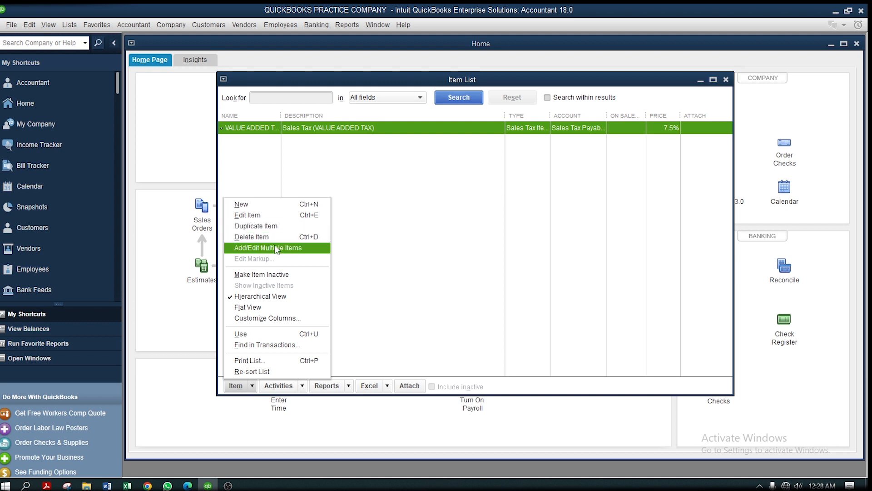
{"action": "left_click", "coordinate": [256, 207]}
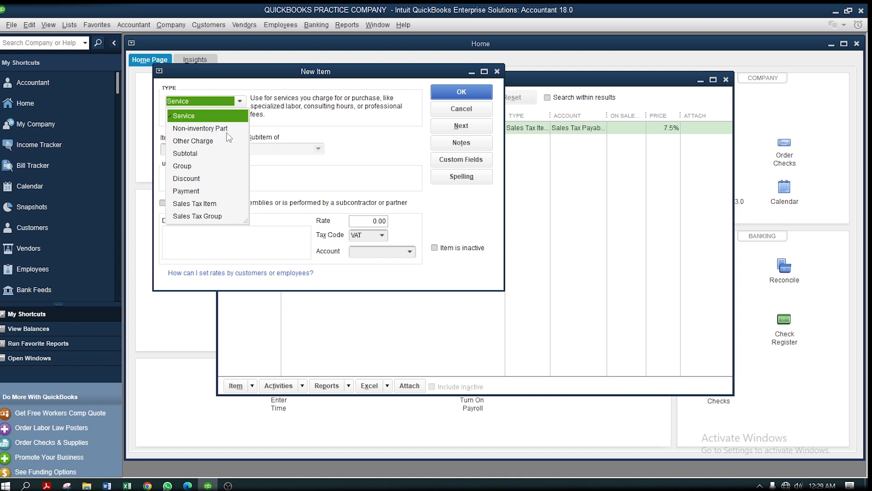
{"action": "left_click", "coordinate": [209, 129]}
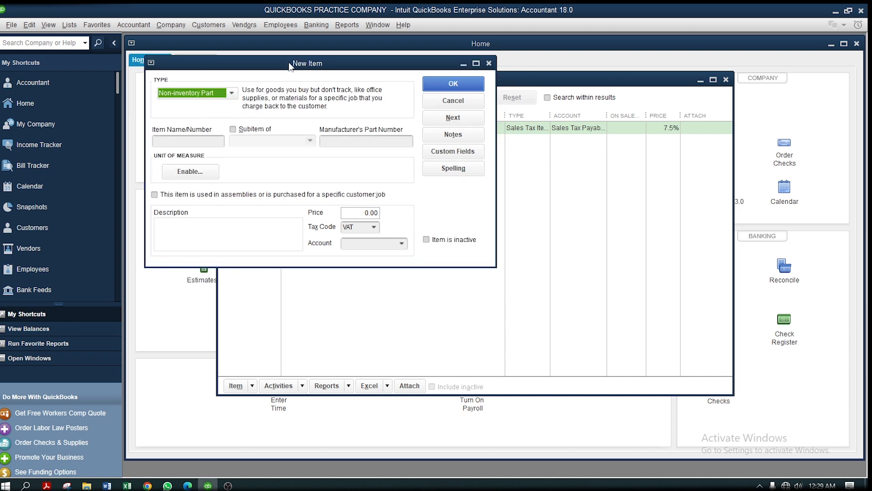
{"action": "left_click_drag", "start_coordinate": [291, 65], "coordinate": [404, 117]}
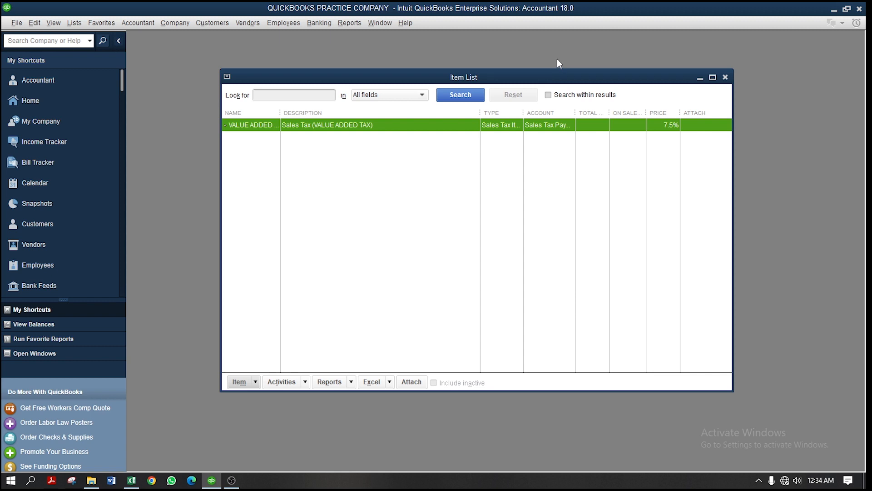
Step: Maximize the Item List and start a new item to review the available item types
{"action": "left_click", "coordinate": [712, 77]}
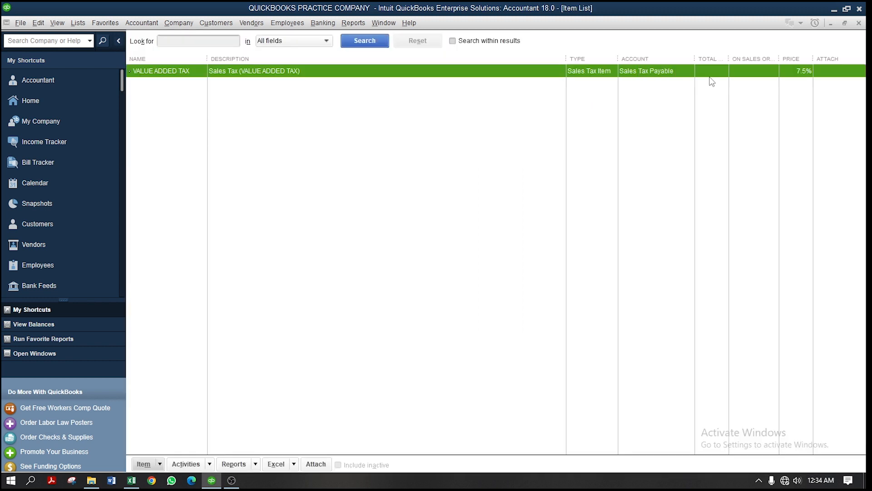
{"action": "left_click", "coordinate": [159, 465]}
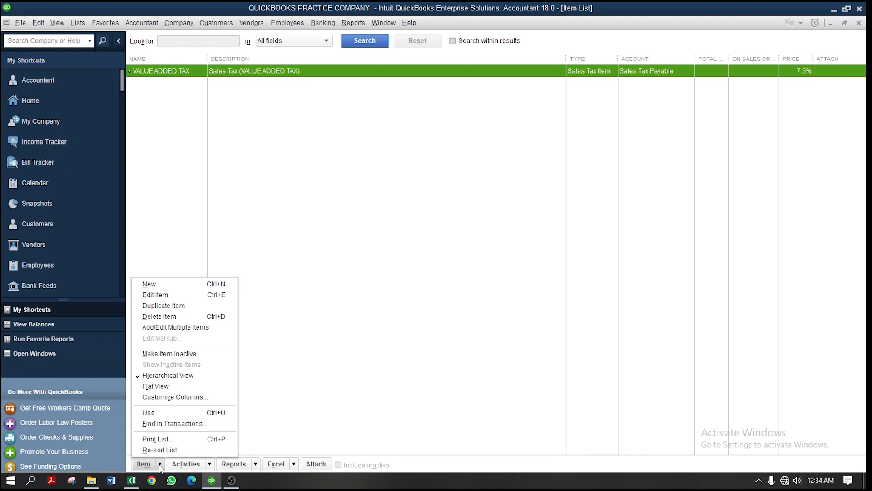
{"action": "left_click", "coordinate": [168, 375]}
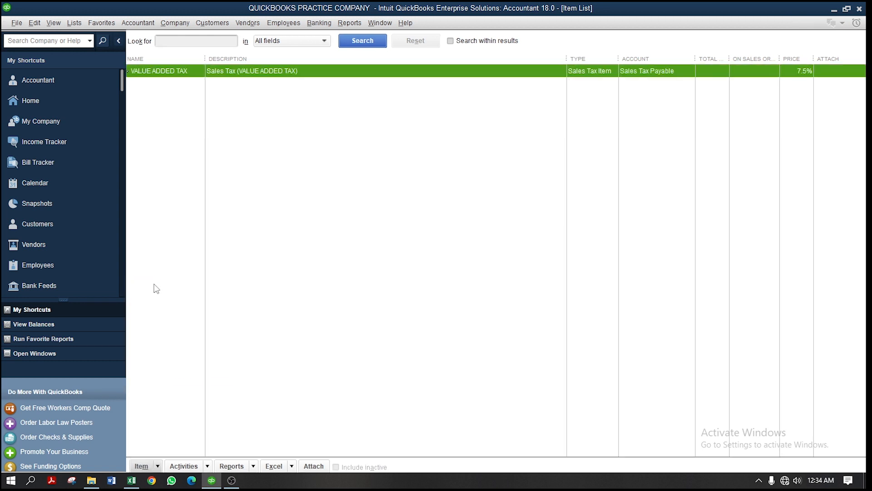
{"action": "key", "text": "ctrl+n"}
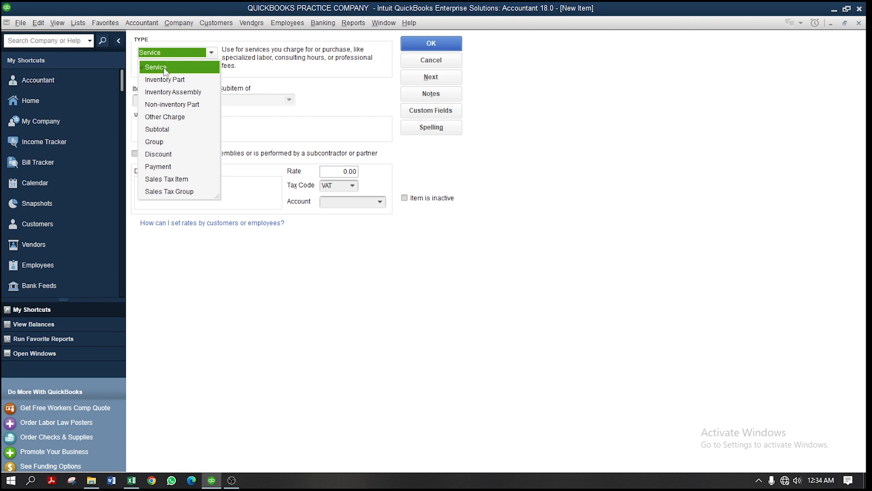
{"action": "left_click", "coordinate": [858, 23]}
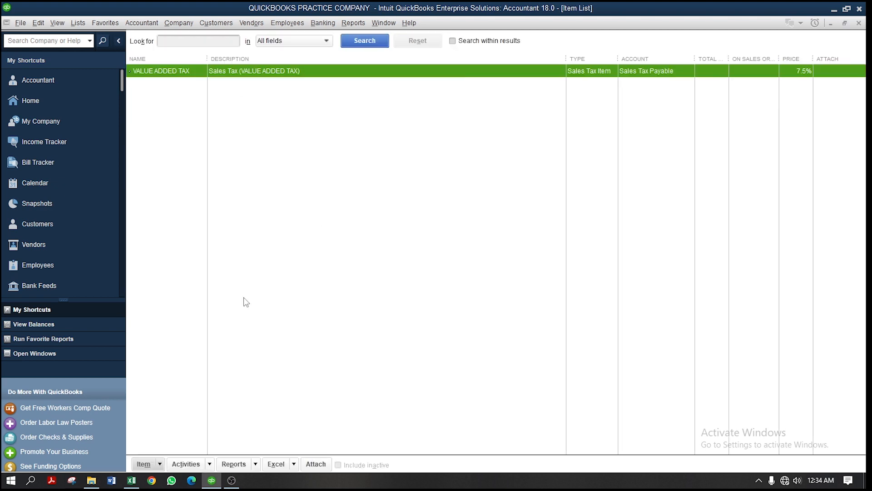
{"action": "left_click", "coordinate": [143, 464]}
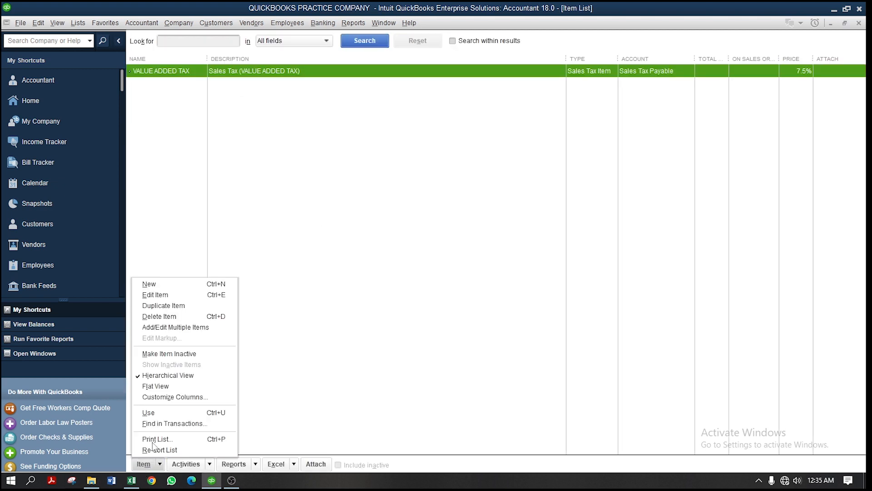
{"action": "left_click", "coordinate": [177, 289]}
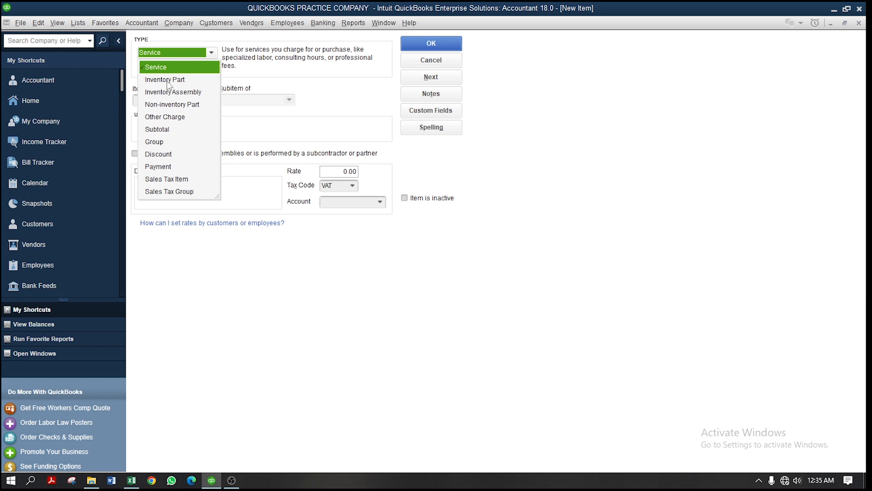
{"action": "left_click", "coordinate": [44, 23]}
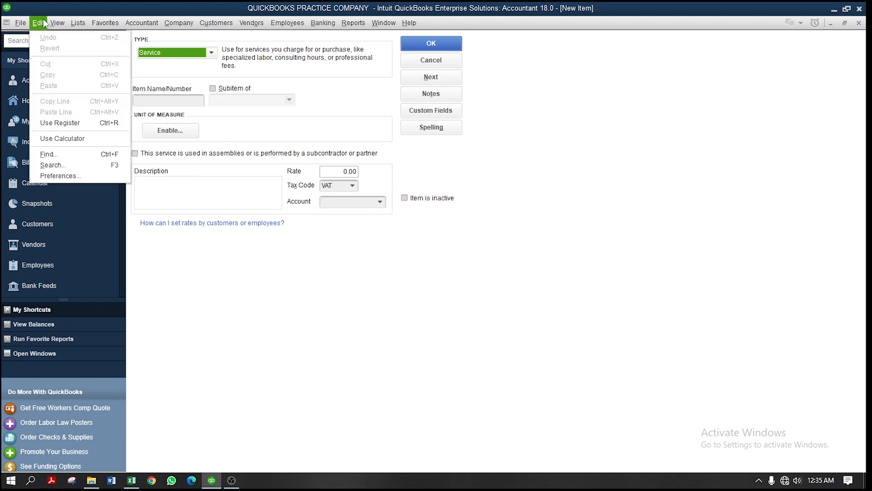
{"action": "left_click", "coordinate": [55, 176]}
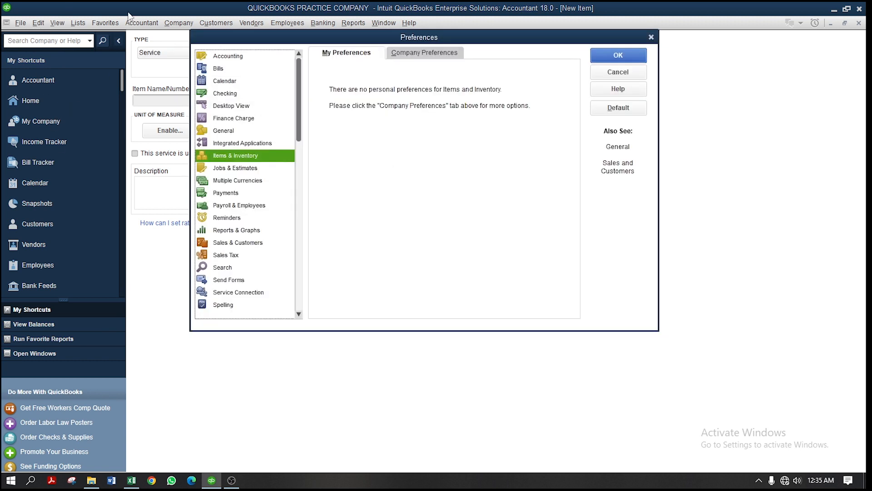
{"action": "left_click", "coordinate": [651, 37]}
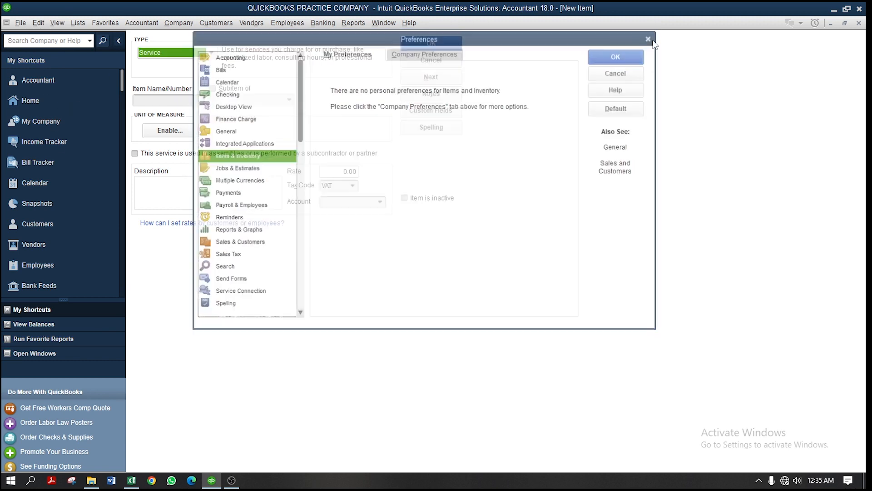
Step: Try to turn off "Inventory and purchase orders are active" in the Items & Inventory company preferences, and close the preferences
{"action": "left_click", "coordinate": [38, 23]}
{"action": "left_click", "coordinate": [61, 177]}
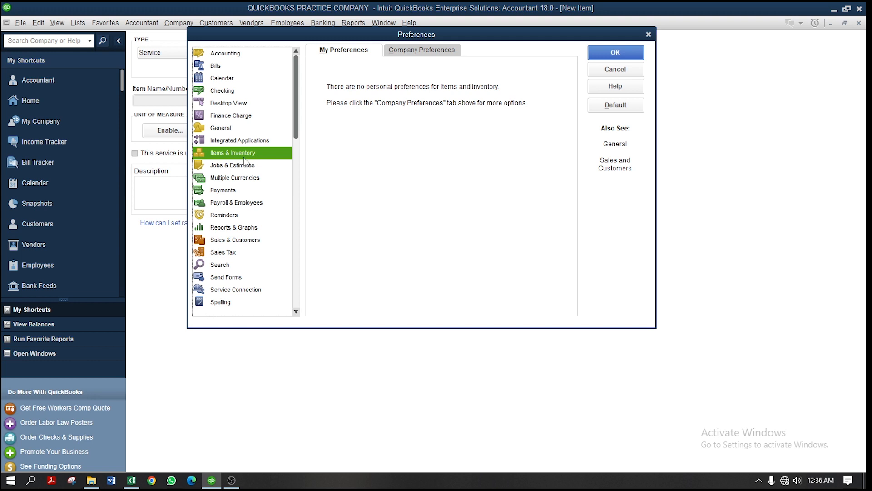
{"action": "left_click", "coordinate": [413, 52]}
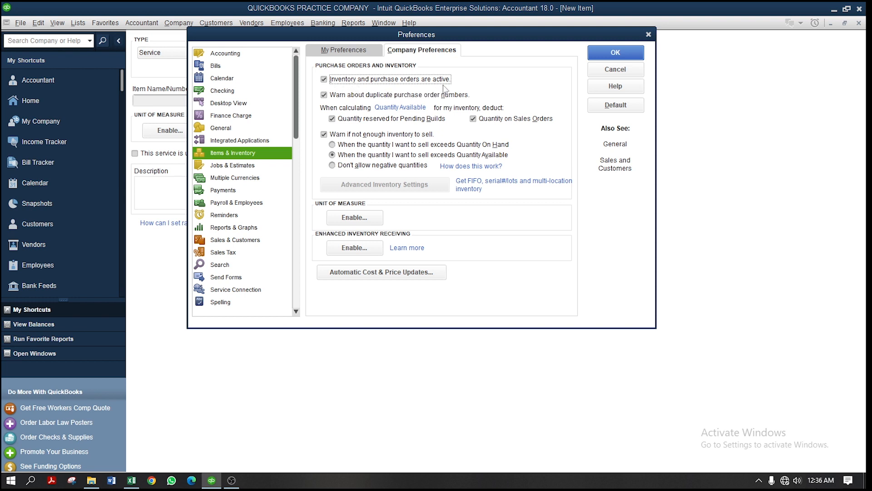
{"action": "left_click", "coordinate": [324, 79]}
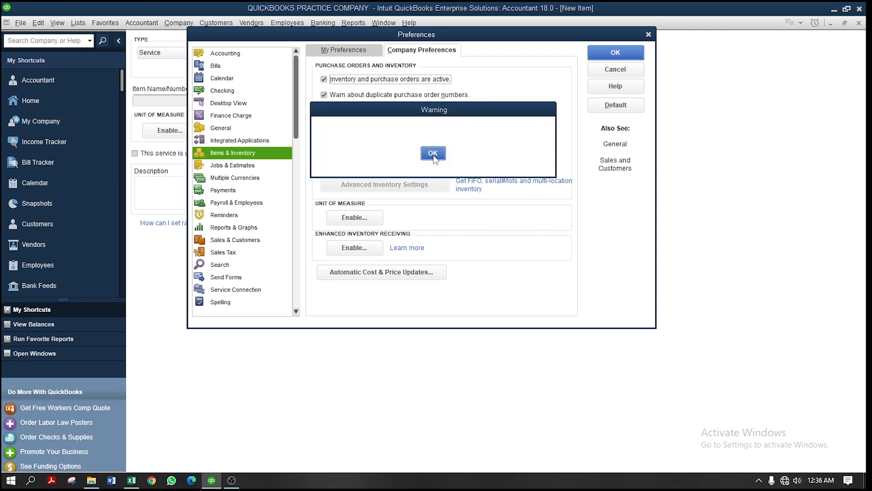
{"action": "left_click", "coordinate": [433, 154]}
{"action": "left_click", "coordinate": [324, 79]}
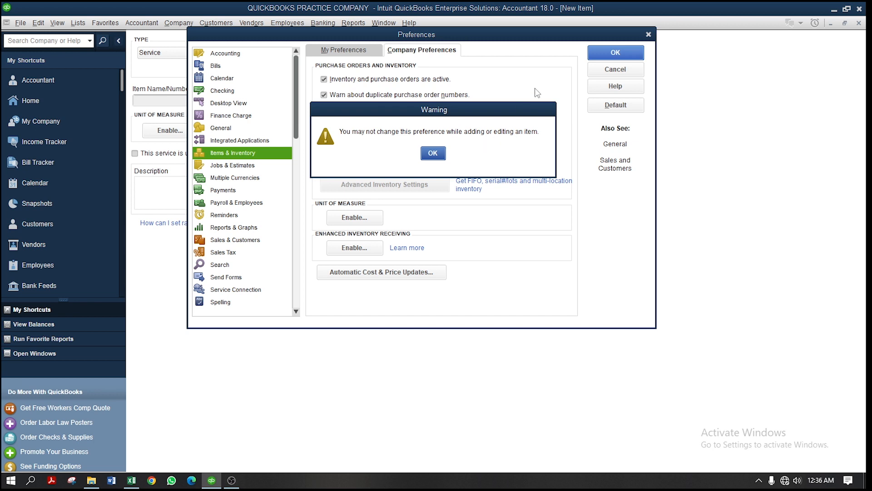
{"action": "left_click", "coordinate": [439, 154]}
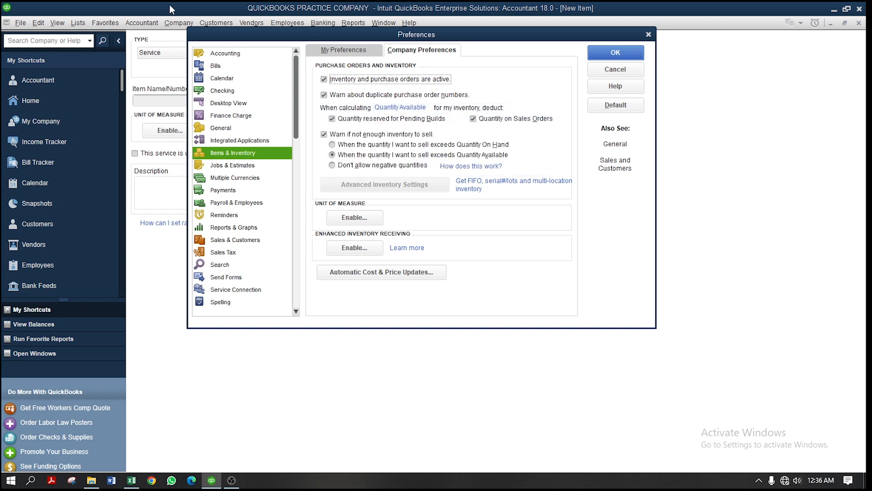
{"action": "left_click", "coordinate": [649, 36]}
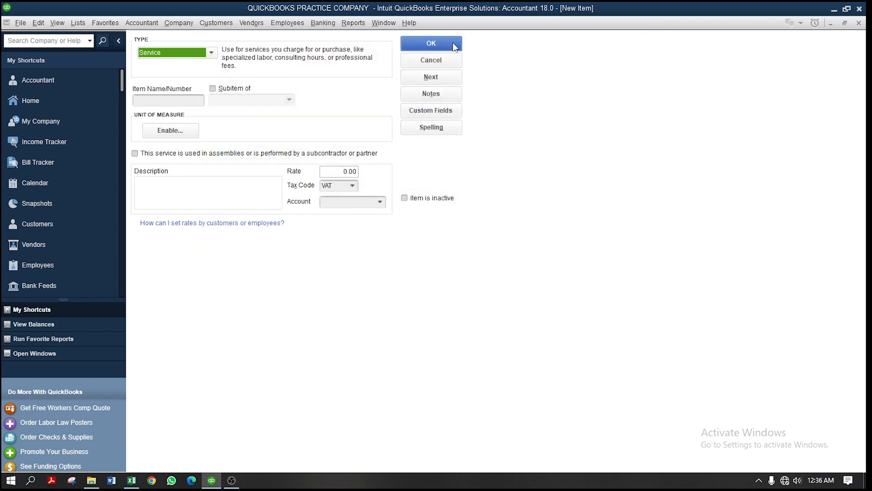
Step: With only the Item List open, turn "Inventory and purchase orders are active" off and on again in the Items & Inventory company preferences
{"action": "left_click", "coordinate": [56, 23]}
{"action": "mouse_move", "coordinate": [38, 23]}
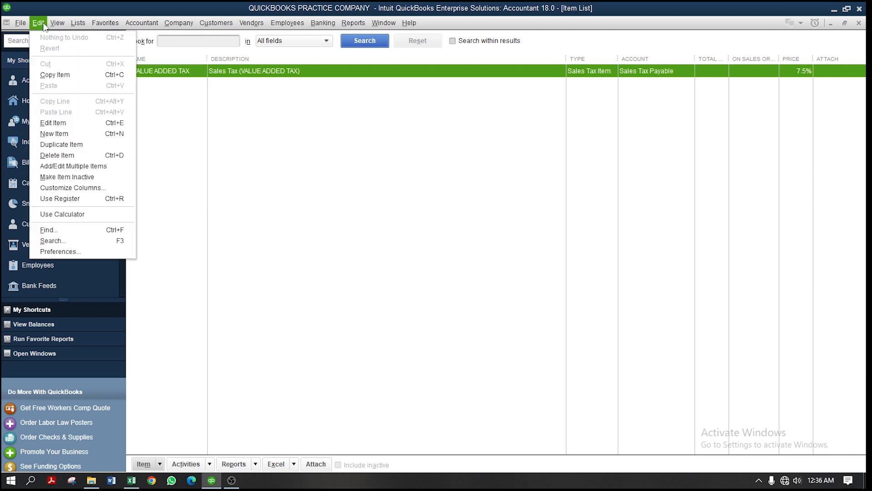
{"action": "left_click", "coordinate": [68, 252]}
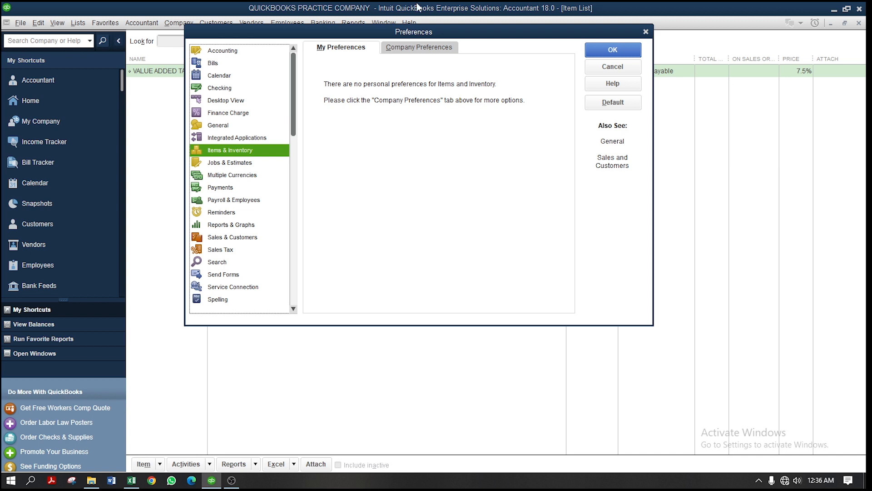
{"action": "left_click", "coordinate": [409, 49]}
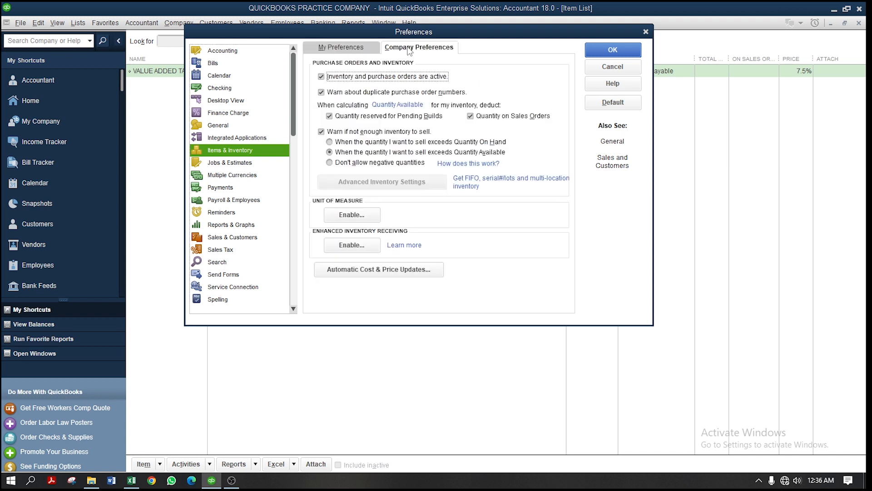
{"action": "left_click", "coordinate": [321, 77]}
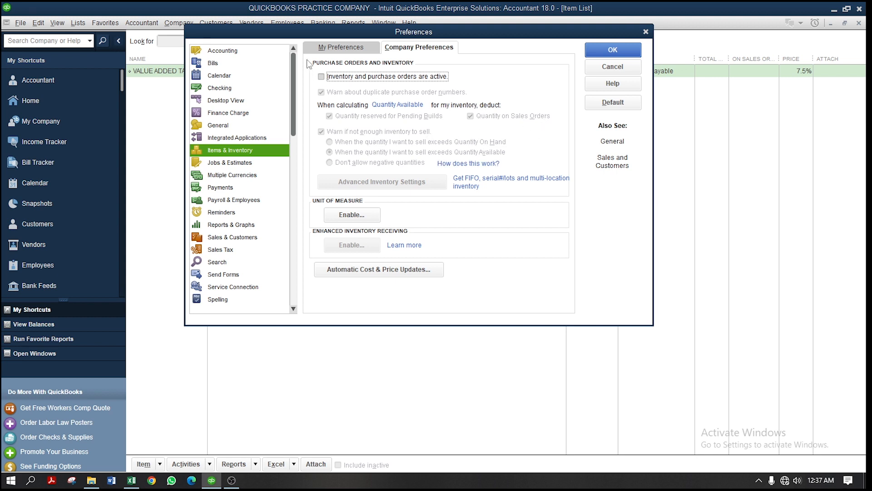
{"action": "left_click", "coordinate": [321, 76]}
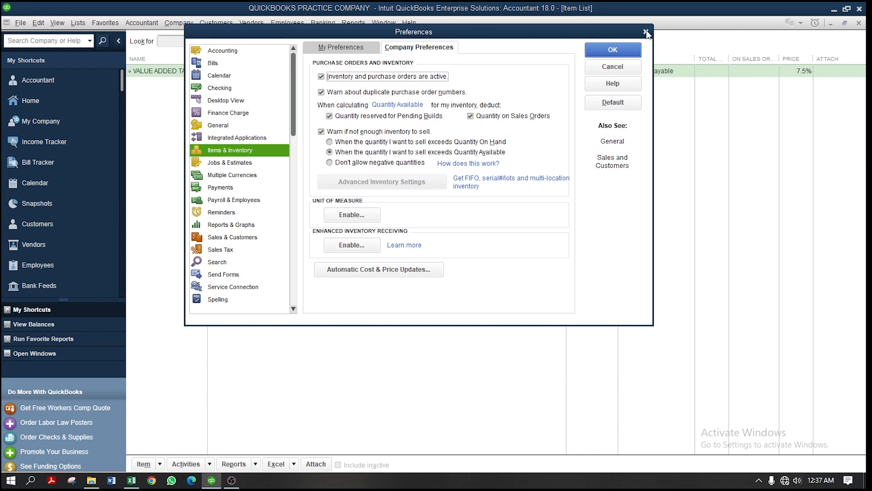
Step: Close the preferences and start a new item of type Inventory Part from the Item List
{"action": "left_click_drag", "start_coordinate": [396, 35], "coordinate": [443, 76]}
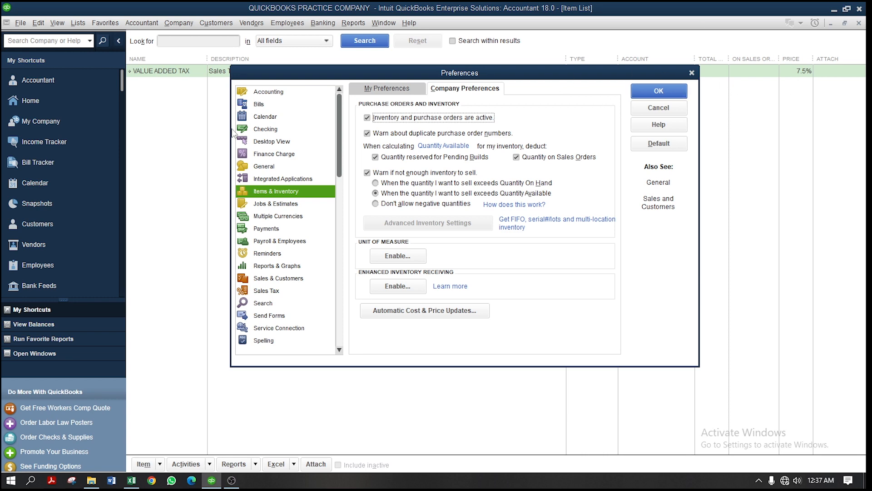
{"action": "left_click", "coordinate": [691, 73]}
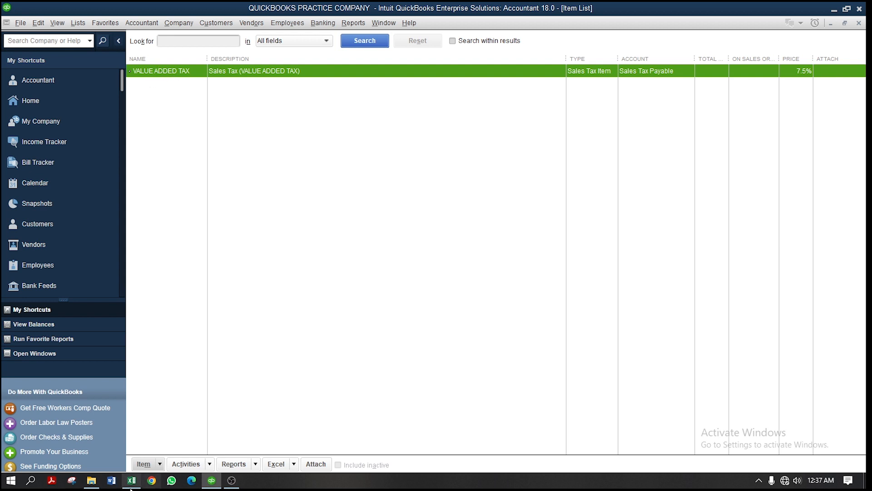
{"action": "left_click", "coordinate": [150, 464]}
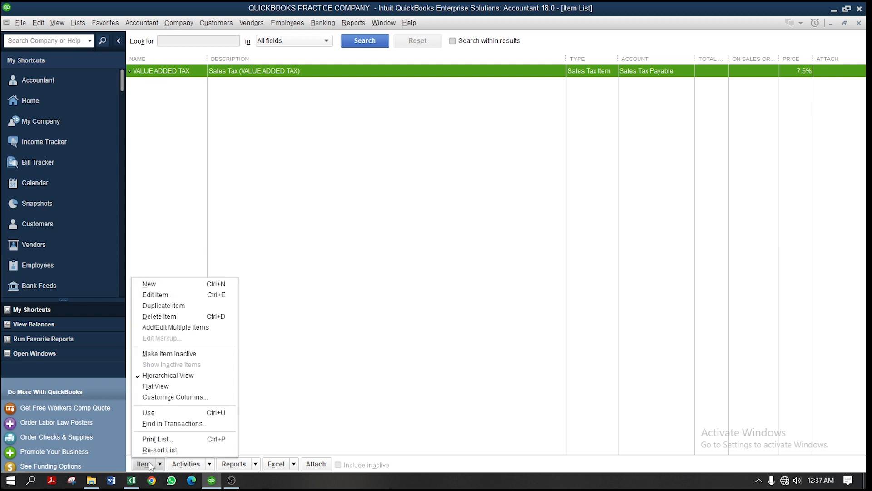
{"action": "left_click", "coordinate": [168, 286]}
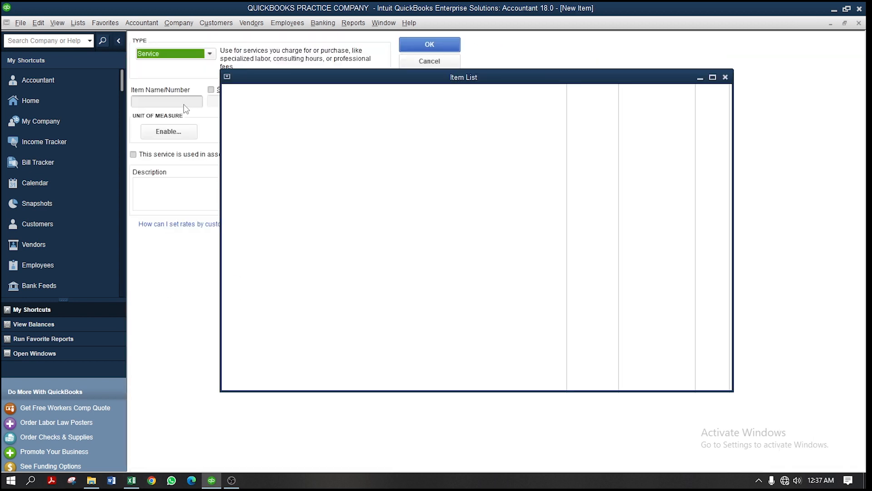
{"action": "left_click", "coordinate": [156, 80]}
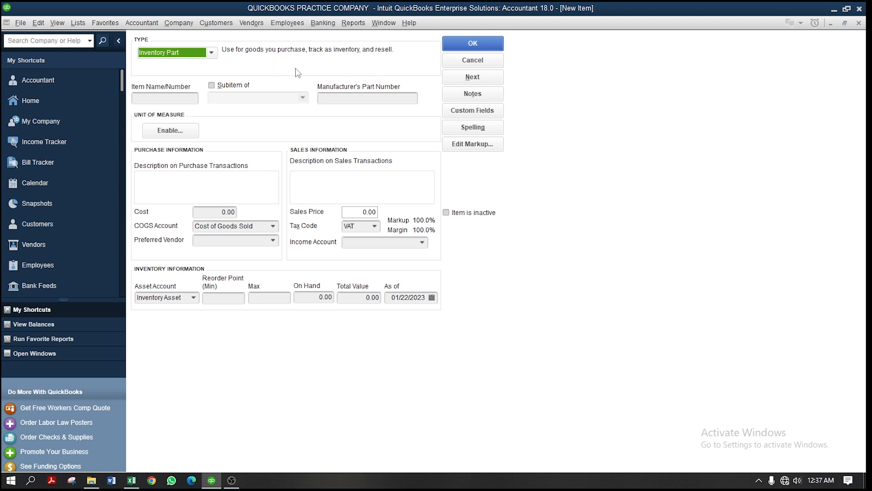
Step: Enter Super Pack as the name of the new inventory part
{"action": "left_click", "coordinate": [181, 98]}
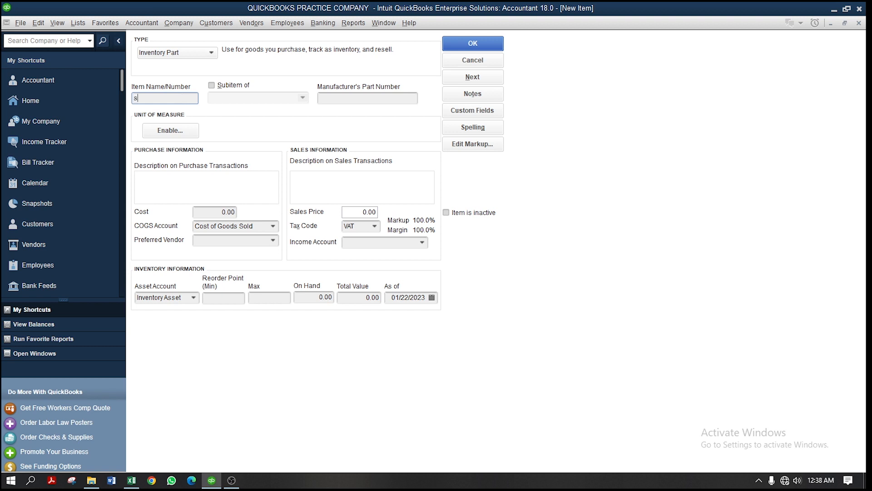
{"action": "type", "text": "Su"}
{"action": "type", "text": "per M"}
{"action": "key", "text": "BackSpace"}
{"action": "key", "text": "BackSpace"}
Step: Make Super Pack a subitem and start adding a new Inventory Part as its parent item
{"action": "left_click", "coordinate": [235, 86]}
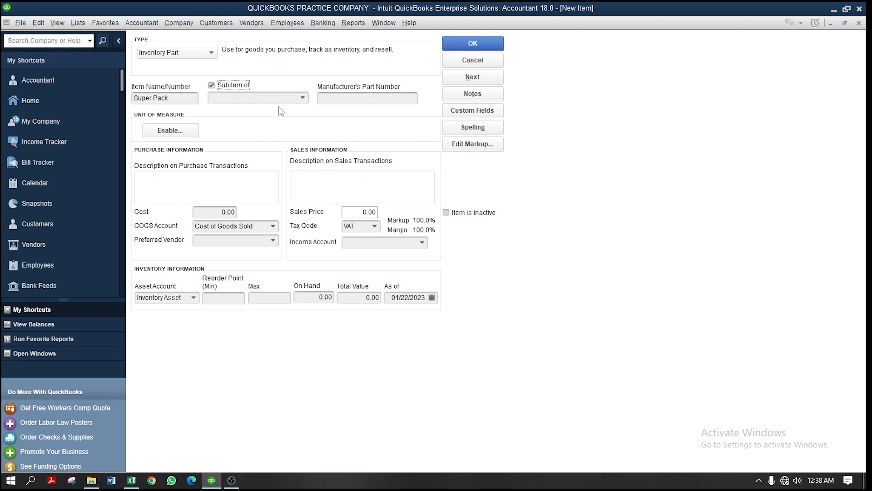
{"action": "left_click", "coordinate": [302, 99]}
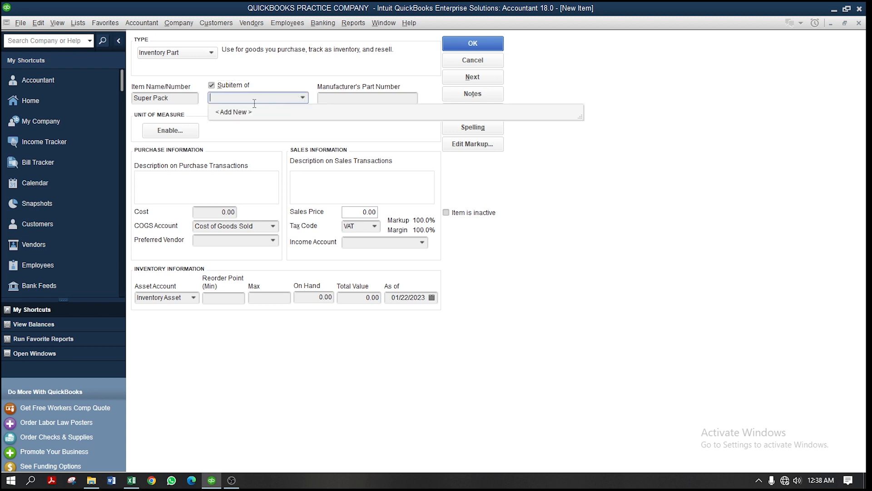
{"action": "left_click", "coordinate": [231, 113]}
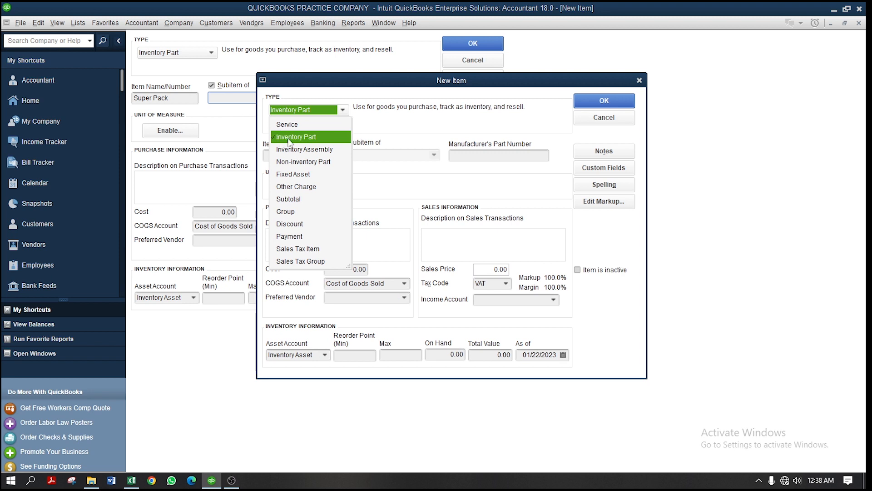
{"action": "left_click", "coordinate": [289, 140]}
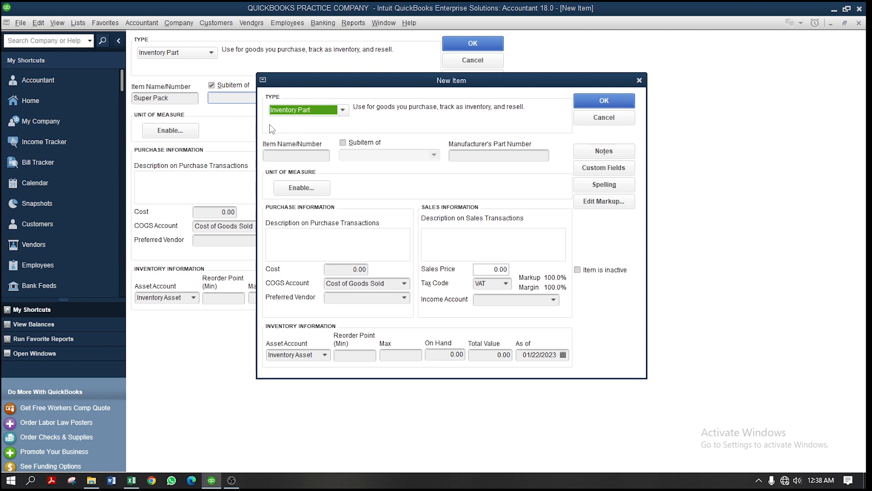
Step: Name the parent item NOODLES and assign Sales as its income account
{"action": "left_click", "coordinate": [308, 156]}
{"action": "type", "text": "C"}
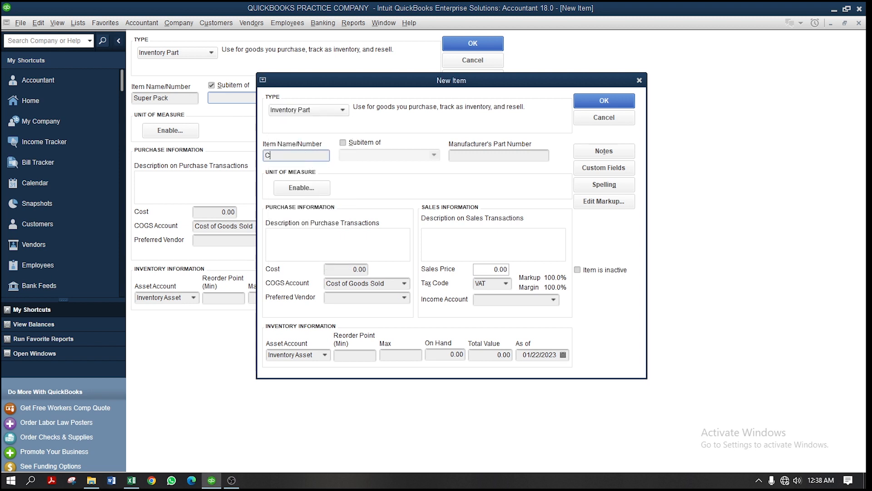
{"action": "type", "text": "IN"}
{"action": "type", "text": "D"}
{"action": "type", "text": "LE"}
{"action": "type", "text": "S"}
{"action": "left_click_drag", "start_coordinate": [352, 89], "coordinate": [329, 36]}
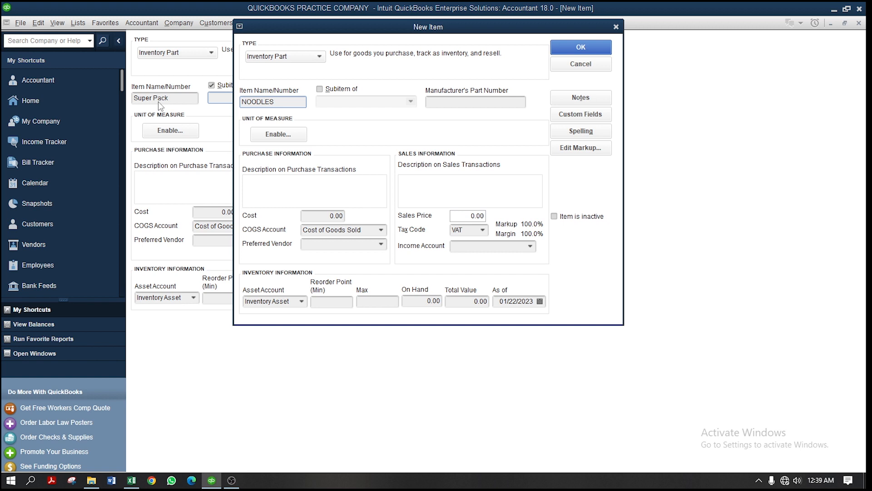
{"action": "left_click", "coordinate": [529, 247]}
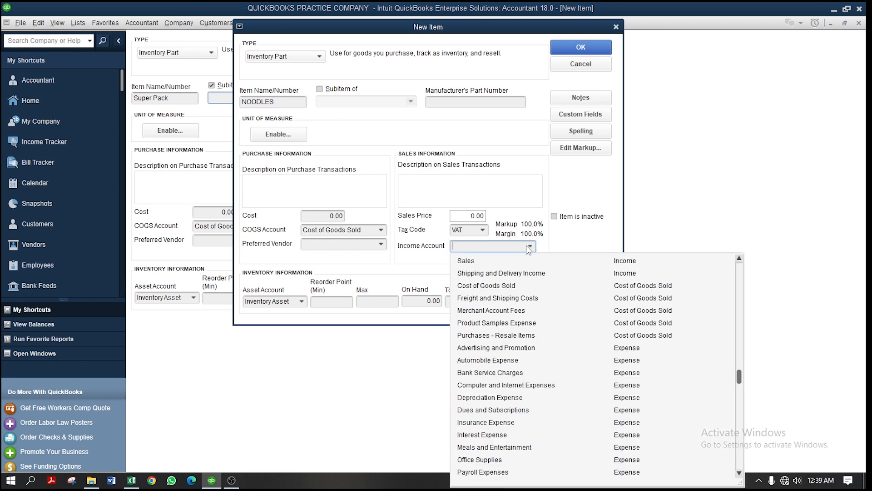
{"action": "left_click", "coordinate": [471, 265]}
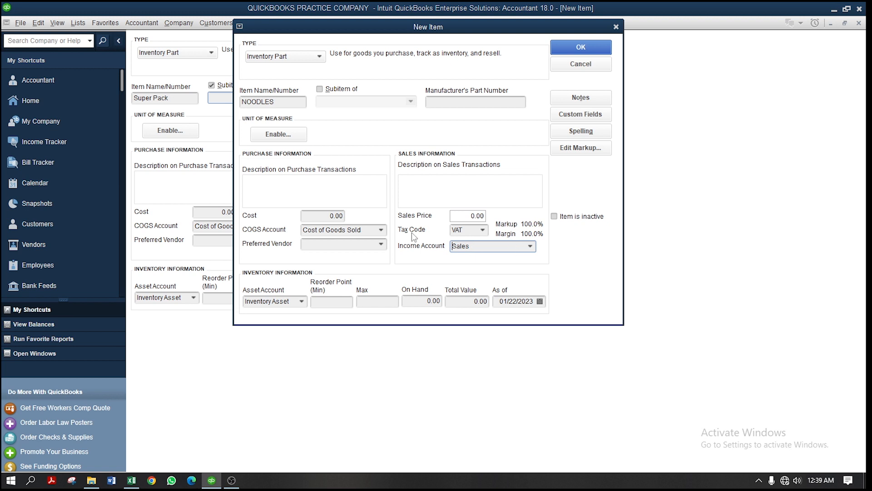
Step: Set the NOODLES parent item's sales price to 200 and its tax code to VAT
{"action": "left_click", "coordinate": [471, 215]}
{"action": "left_click_drag", "start_coordinate": [471, 215], "coordinate": [499, 218]}
{"action": "type", "text": "1900"}
{"action": "key", "text": "BackSpace"}
{"action": "key", "text": "BackSpace"}
{"action": "key", "text": "BackSpace"}
{"action": "key", "text": "BackSpace"}
{"action": "type", "text": "15"}
{"action": "key", "text": "BackSpace"}
{"action": "key", "text": "BackSpace"}
{"action": "type", "text": "2000"}
{"action": "key", "text": "BackSpace"}
{"action": "left_click", "coordinate": [482, 230]}
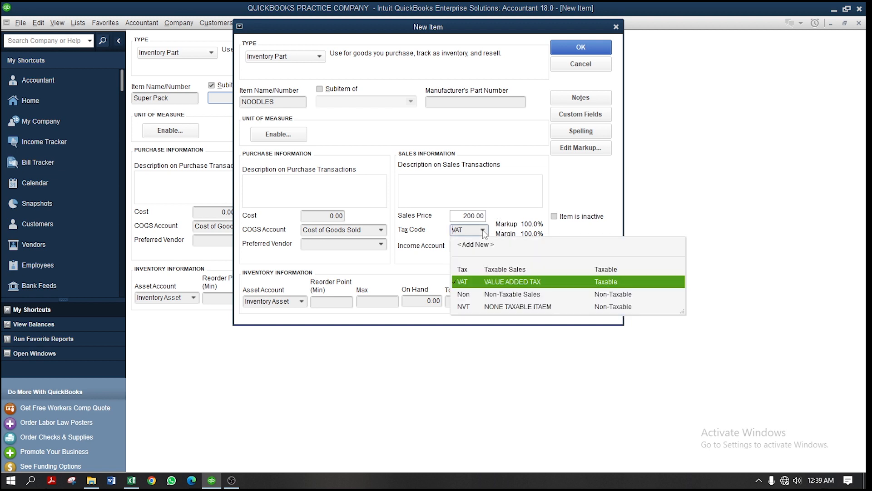
{"action": "left_click", "coordinate": [507, 284]}
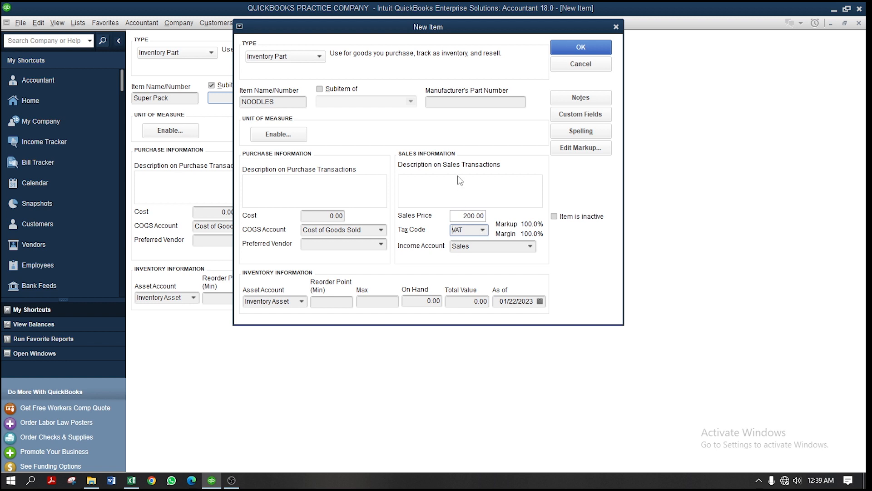
Step: Clear the sales price and tax code of the NOODLES parent item and save it
{"action": "double_click", "coordinate": [457, 215]}
{"action": "key", "text": "BackSpace"}
{"action": "left_click", "coordinate": [481, 231]}
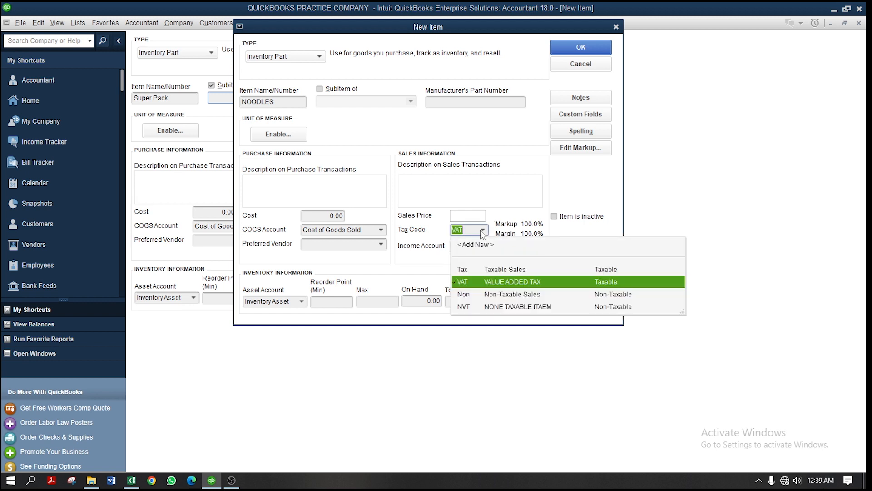
{"action": "key", "text": "BackSpace"}
{"action": "left_click", "coordinate": [504, 184]}
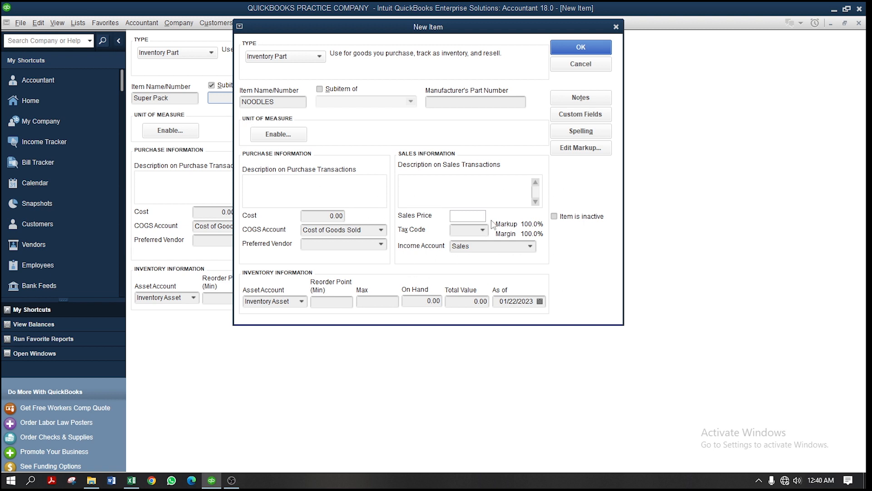
{"action": "left_click", "coordinate": [581, 50]}
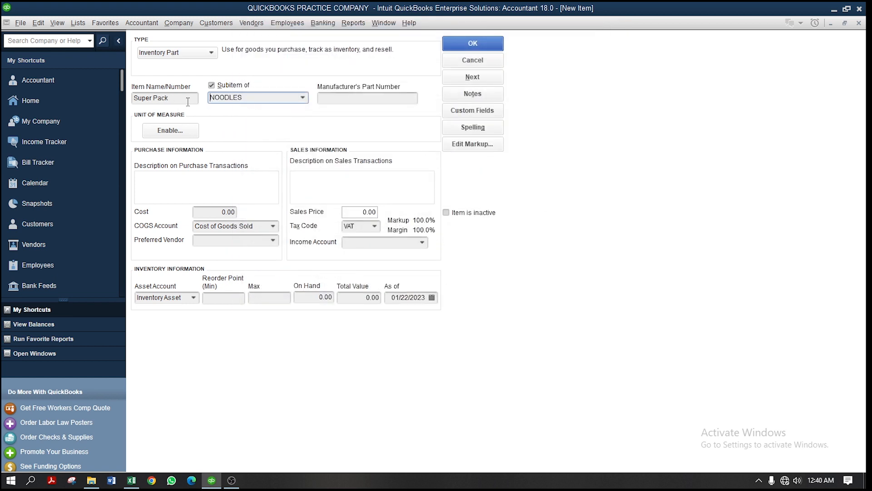
Step: Set the cost of Super Pack to 1,500 and check the preferred vendor choices
{"action": "left_click", "coordinate": [155, 98]}
{"action": "left_click", "coordinate": [316, 195]}
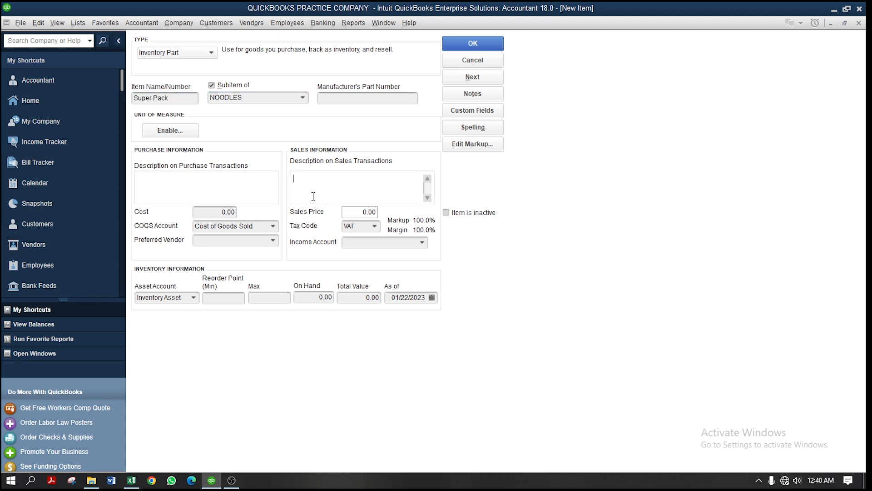
{"action": "left_click", "coordinate": [220, 212]}
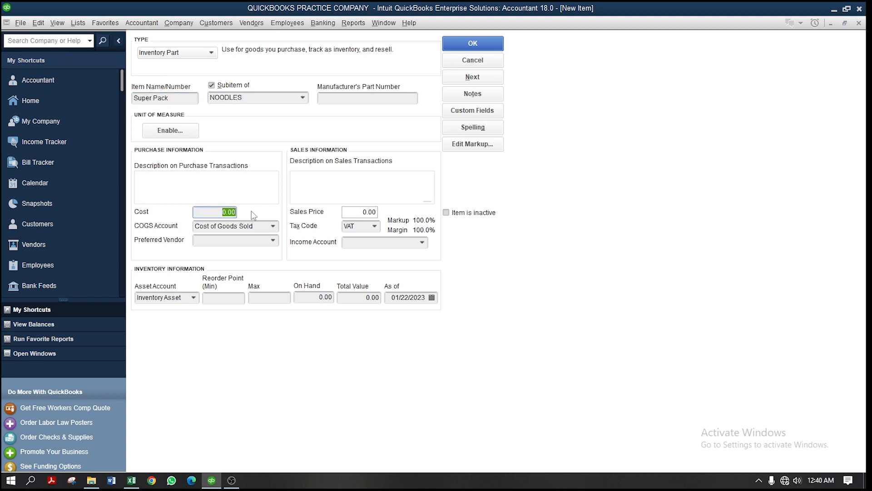
{"action": "type", "text": "1500"}
{"action": "left_click", "coordinate": [273, 241]}
{"action": "left_click", "coordinate": [274, 242]}
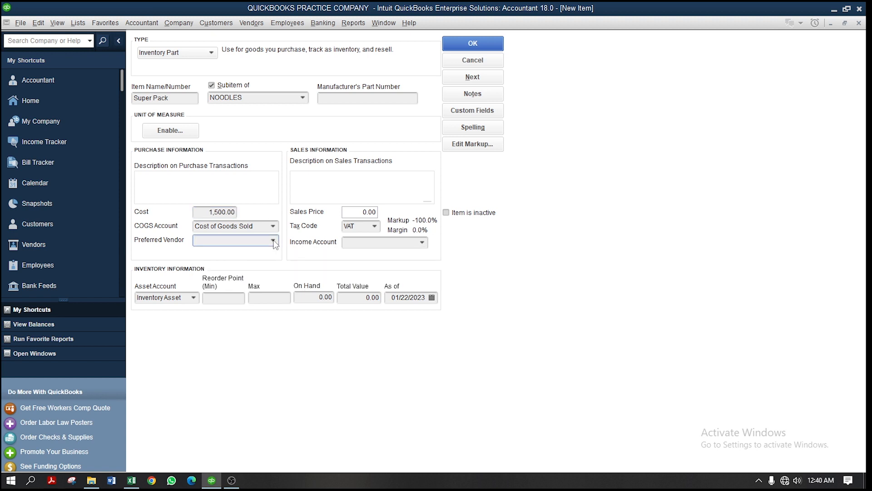
{"action": "left_click", "coordinate": [273, 242]}
{"action": "left_click", "coordinate": [274, 241]}
Step: Set the sales price of Super Pack to 200 and its income account to Sales
{"action": "left_click", "coordinate": [357, 214]}
{"action": "type", "text": "2000"}
{"action": "key", "text": "BackSpace"}
{"action": "left_click", "coordinate": [423, 243]}
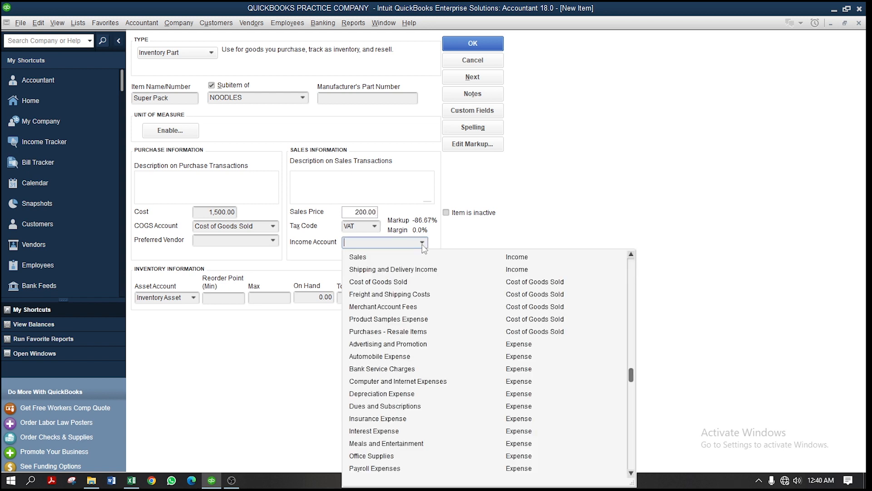
{"action": "left_click", "coordinate": [394, 258]}
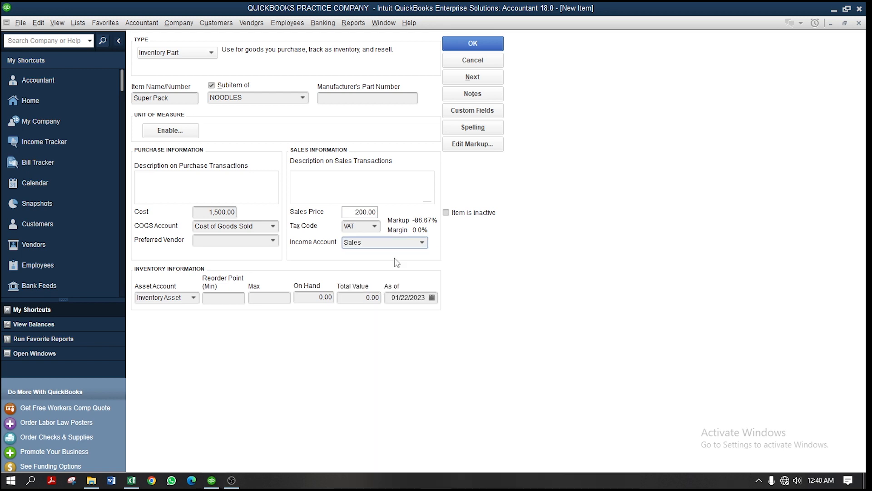
Step: Fill in the inventory information with a reorder point of 5, a maximum of 25 and 30 units on hand
{"action": "left_click", "coordinate": [221, 297]}
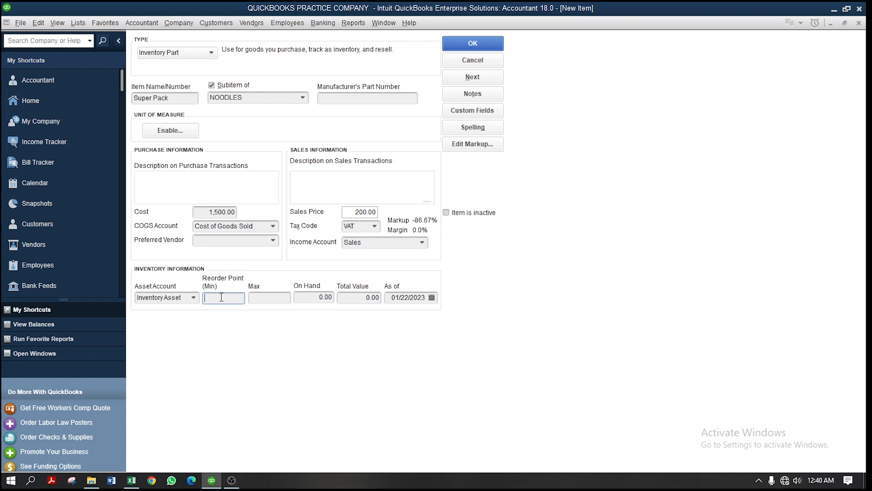
{"action": "type", "text": "5"}
{"action": "key", "text": "Tab"}
{"action": "type", "text": "20"}
{"action": "key", "text": "Tab"}
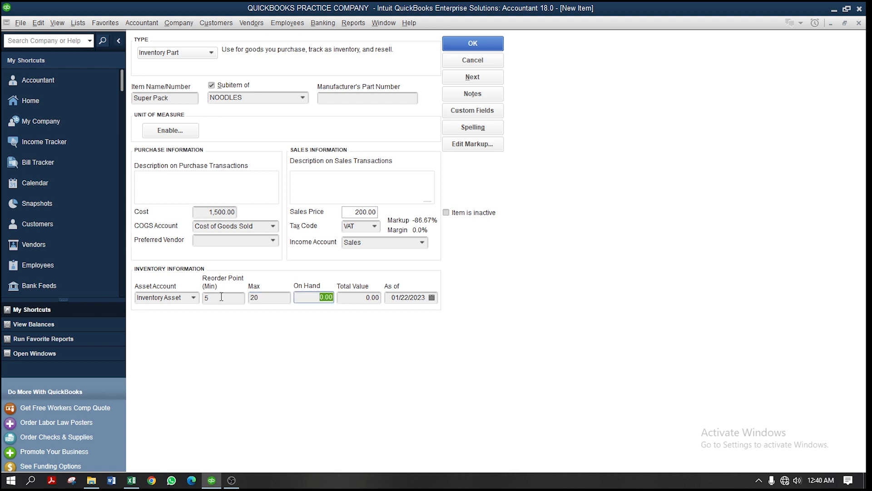
{"action": "left_click", "coordinate": [269, 301]}
{"action": "key", "text": "BackSpace"}
{"action": "type", "text": "5"}
{"action": "left_click", "coordinate": [310, 301]}
{"action": "type", "text": "30"}
{"action": "key", "text": "Tab"}
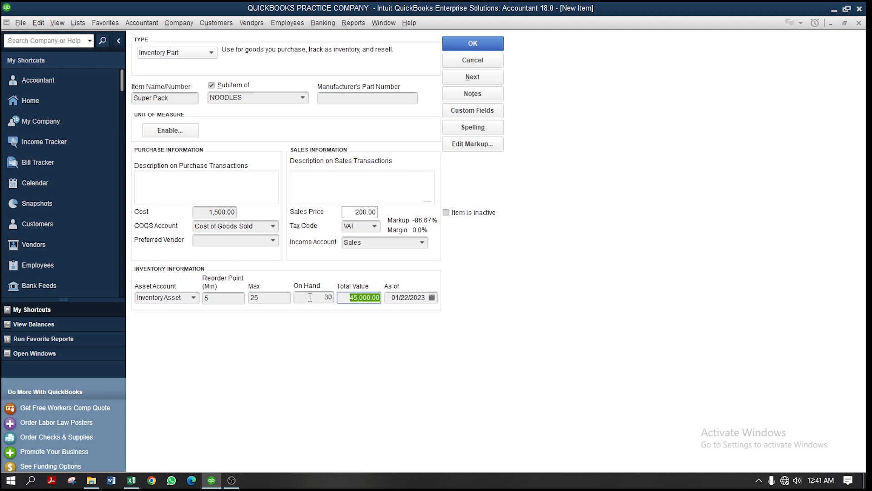
Step: Correct the cost of Super Pack to 150 and save the item
{"action": "left_click", "coordinate": [219, 212]}
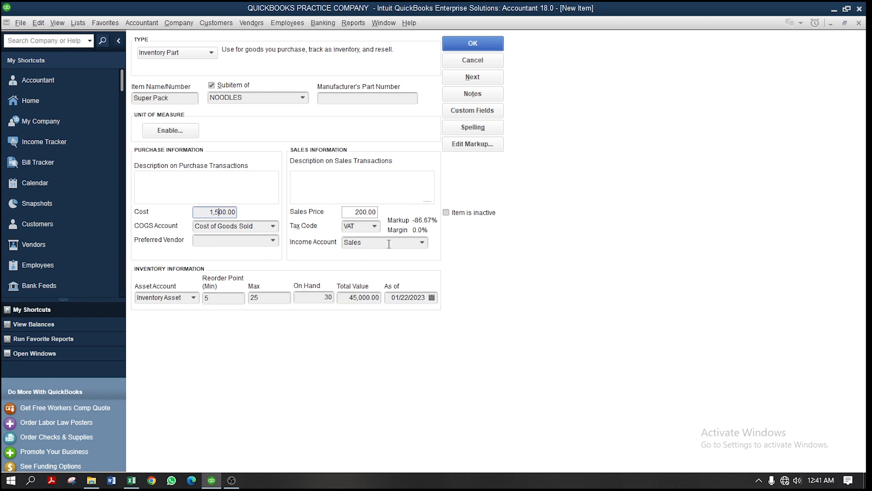
{"action": "key", "text": "Delete"}
{"action": "key", "text": "Tab"}
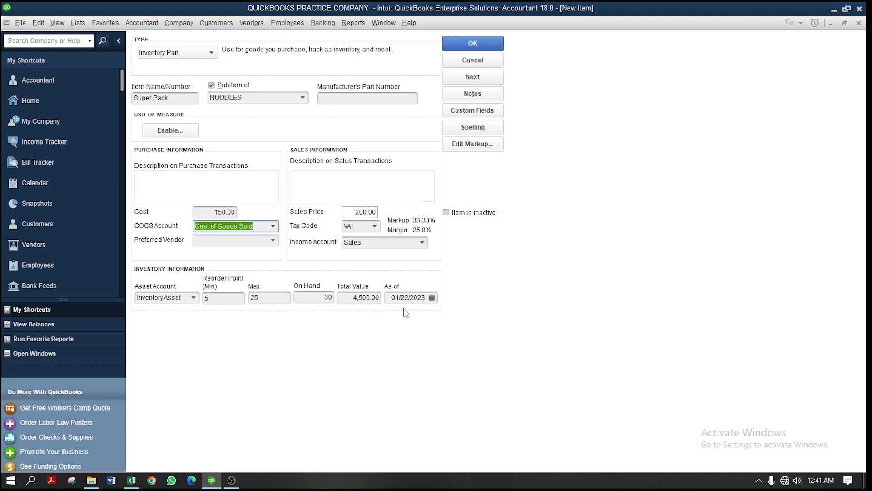
{"action": "left_click", "coordinate": [434, 299]}
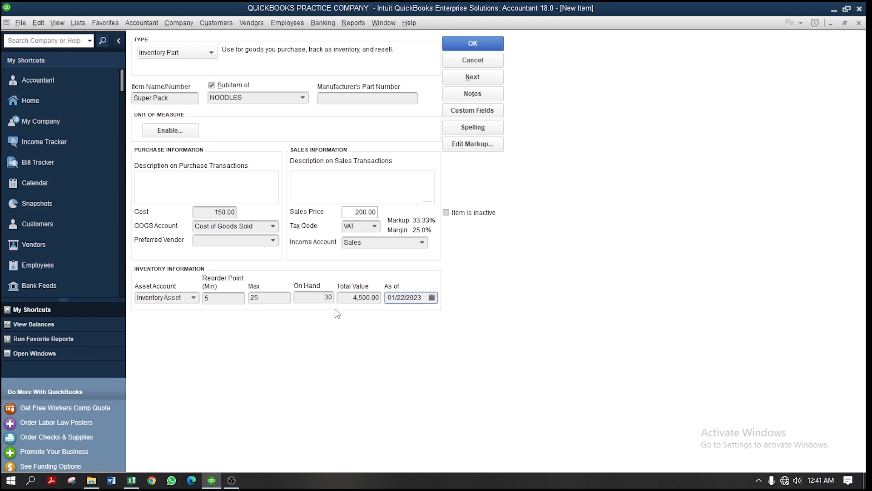
{"action": "left_click", "coordinate": [472, 42]}
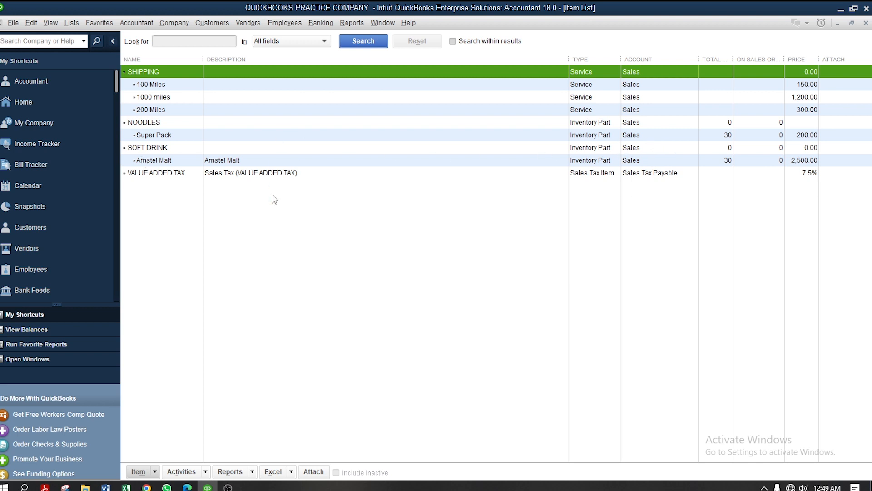
Step: Start a new item to review the available item types, and close it without saving
{"action": "left_click", "coordinate": [155, 472]}
{"action": "left_click", "coordinate": [193, 289]}
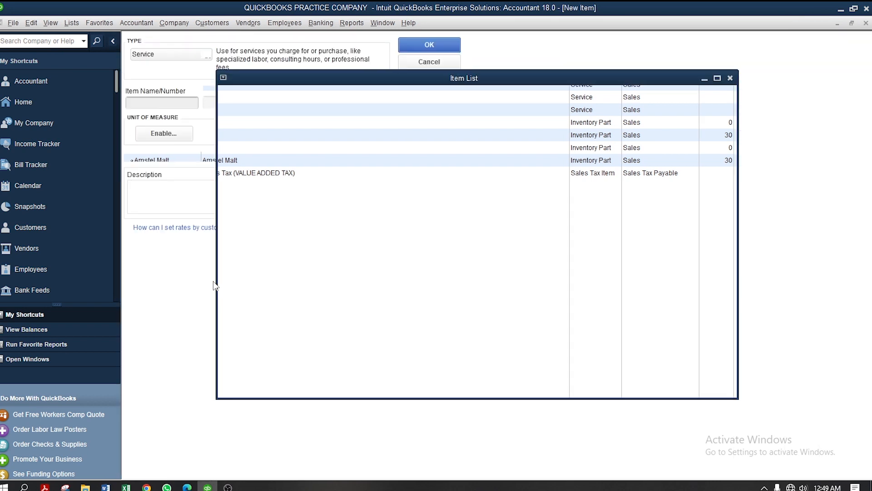
{"action": "left_click", "coordinate": [207, 53]}
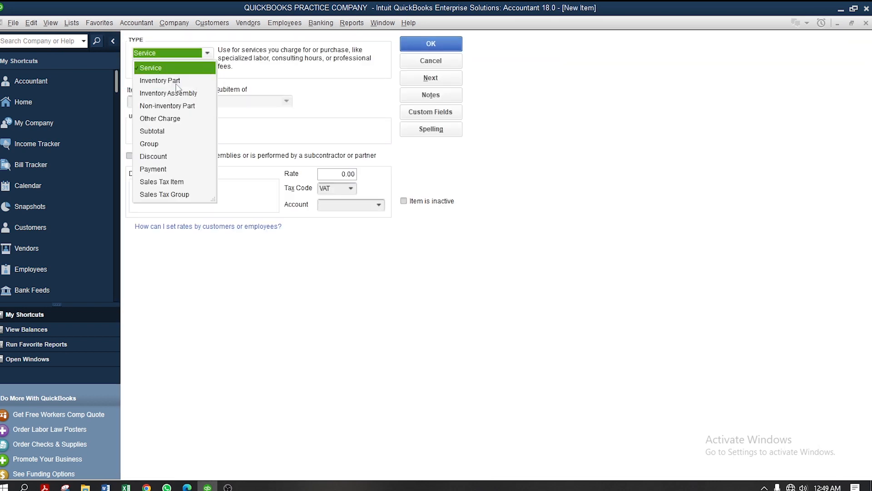
{"action": "left_click", "coordinate": [194, 68]}
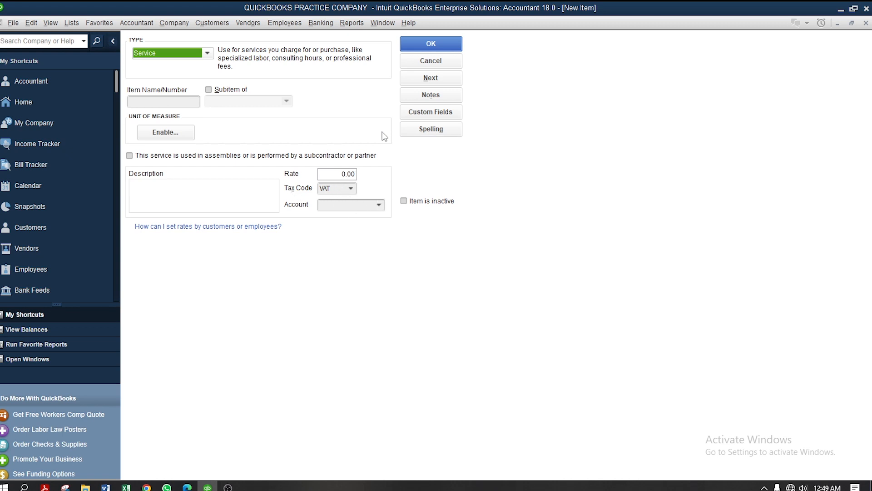
{"action": "left_click", "coordinate": [866, 24]}
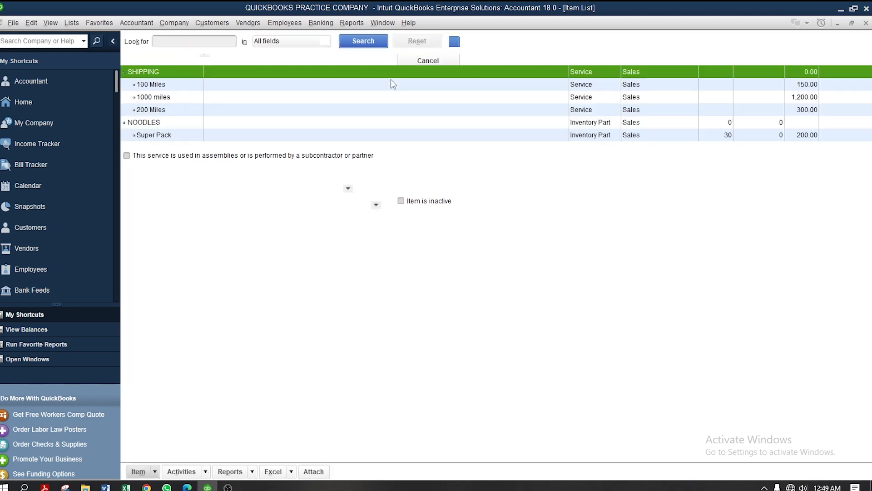